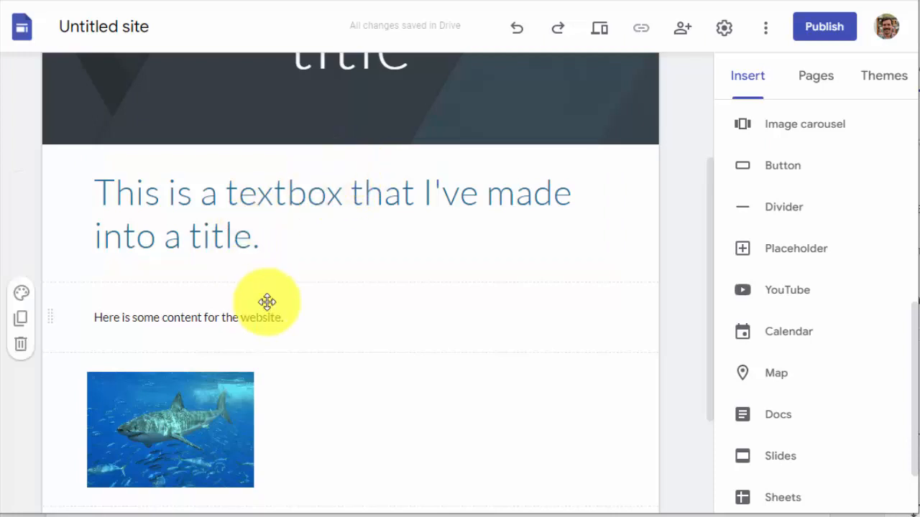
# Move the "Here is some content for the website." text box into the title's section, directly below the title text
pyautogui.click(299, 317)
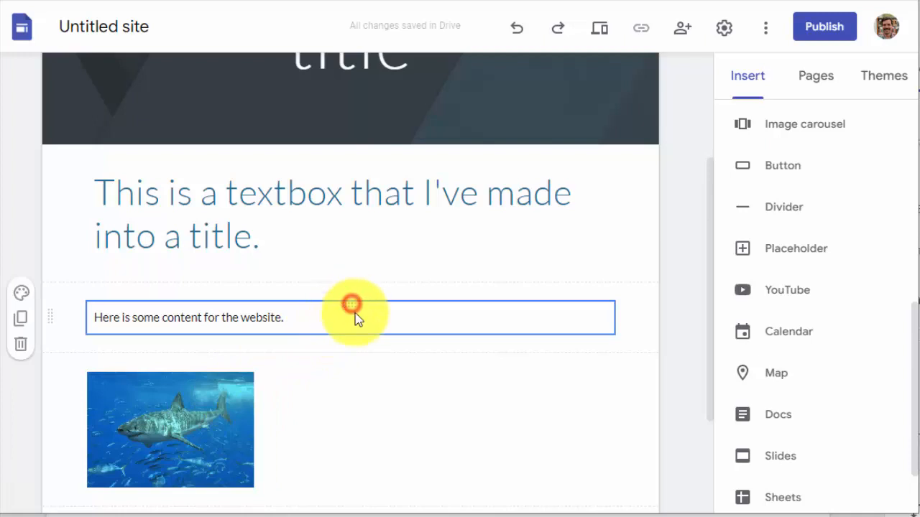
pyautogui.moveTo(354, 313); pyautogui.dragTo(338, 270)
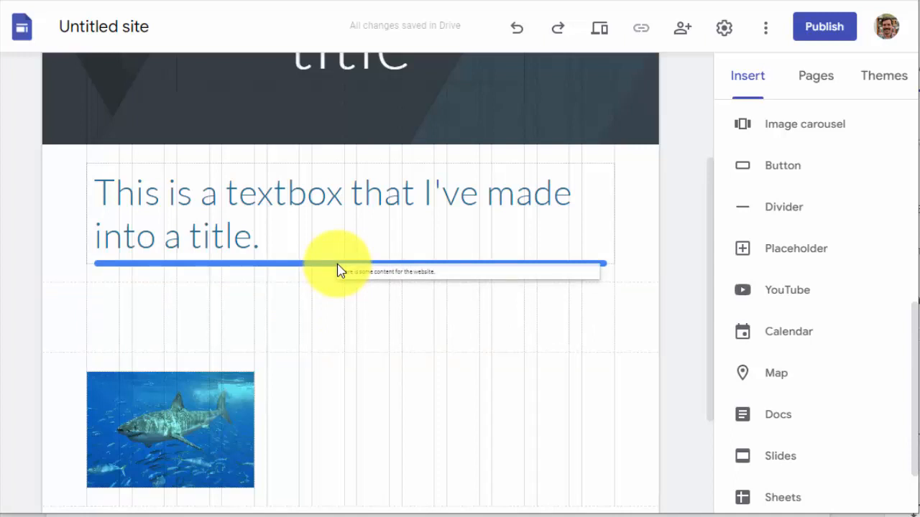
pyautogui.moveTo(338, 270); pyautogui.dragTo(338, 269)
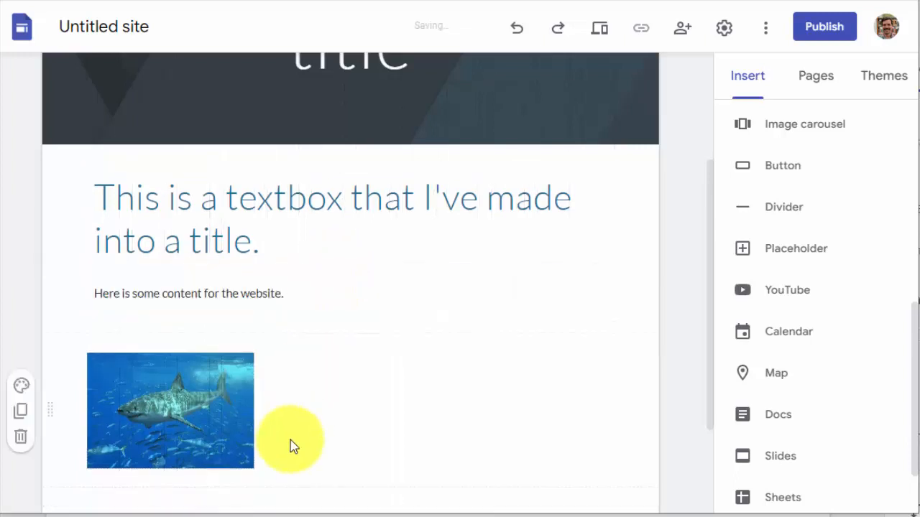
# Move the content text box beside the title text, to its right within the same section
pyautogui.click(381, 232)
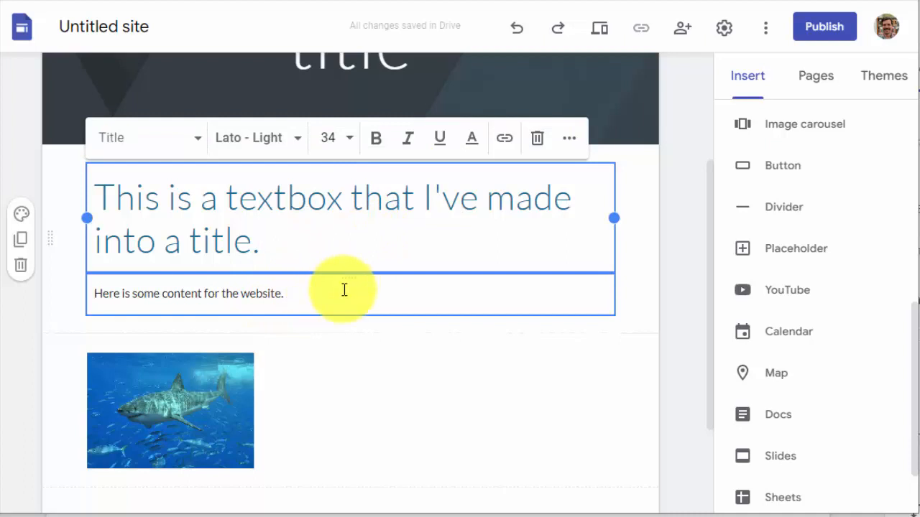
pyautogui.moveTo(348, 276); pyautogui.dragTo(628, 240)
pyautogui.click(356, 286)
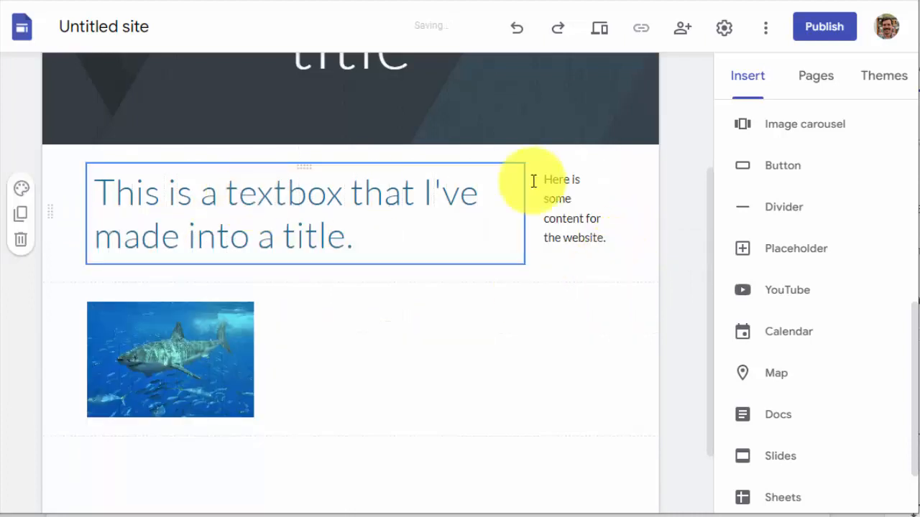
# Narrow the title text box to just over half the section width and widen the content text box to fill the remaining space
pyautogui.click(347, 213)
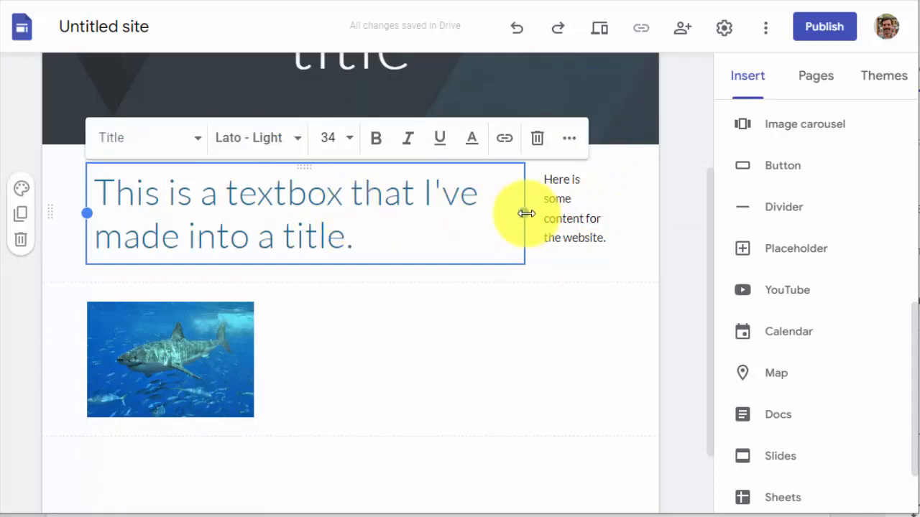
pyautogui.moveTo(526, 214); pyautogui.dragTo(389, 222)
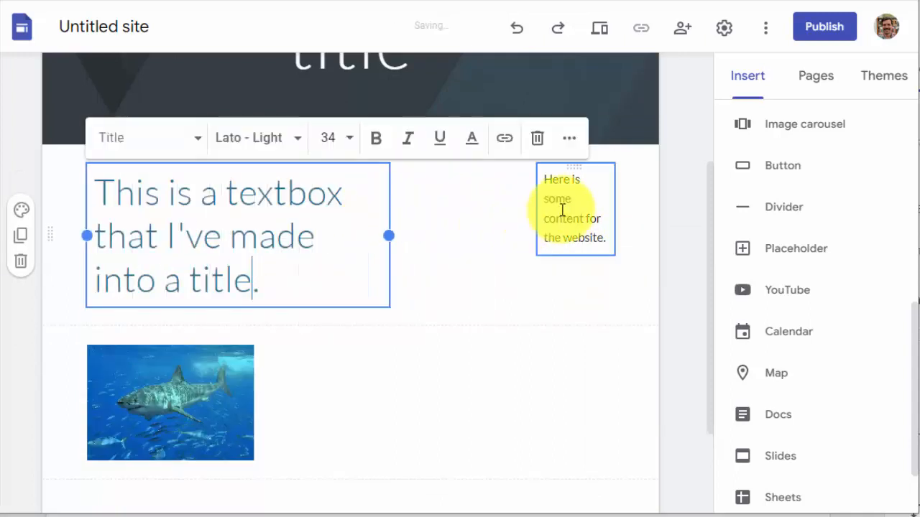
pyautogui.click(562, 209)
pyautogui.moveTo(536, 208); pyautogui.dragTo(407, 226)
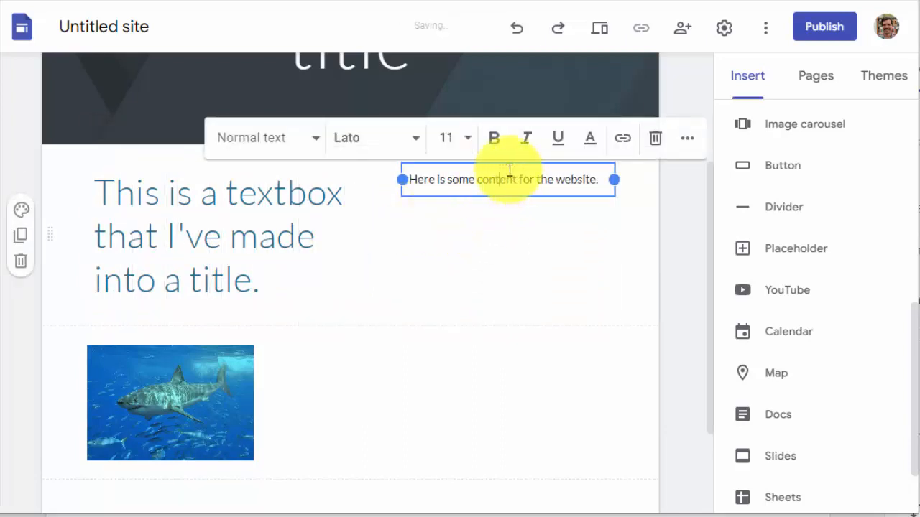
# Move the content text box into its own section beneath the title and widen the title text box to the full section width
pyautogui.moveTo(505, 169); pyautogui.dragTo(362, 328)
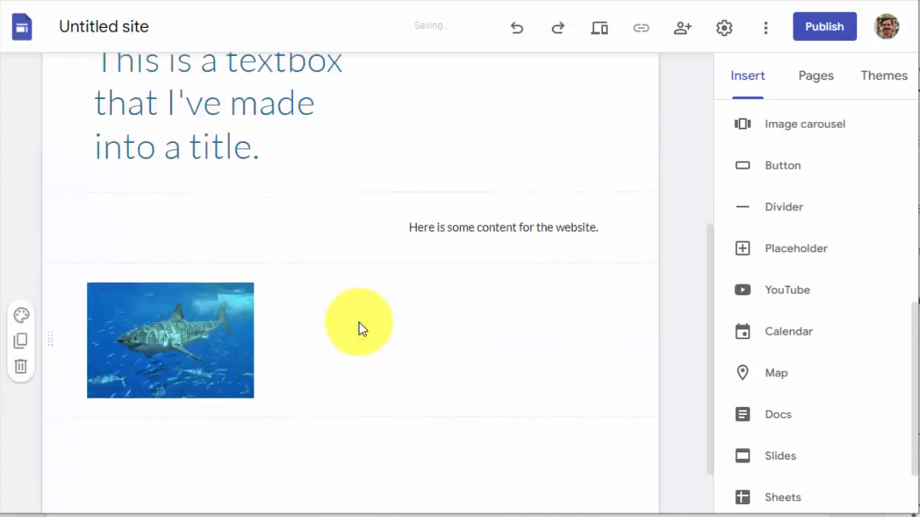
pyautogui.scroll(-1, 390, 246)
pyautogui.scroll(4, 277, 226)
pyautogui.click(297, 350)
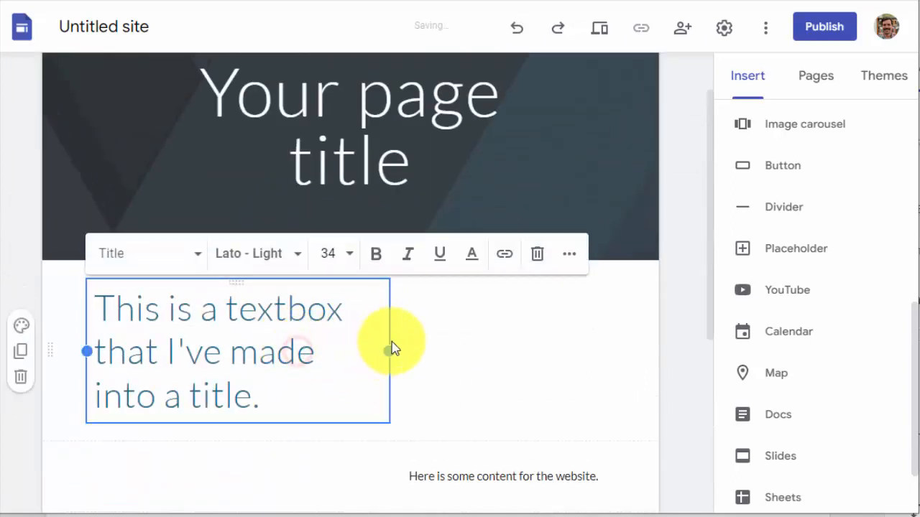
pyautogui.moveTo(391, 349); pyautogui.dragTo(624, 352)
# Try stacking the content text box directly above the shark image in the image's section, and undo the move
pyautogui.click(501, 419)
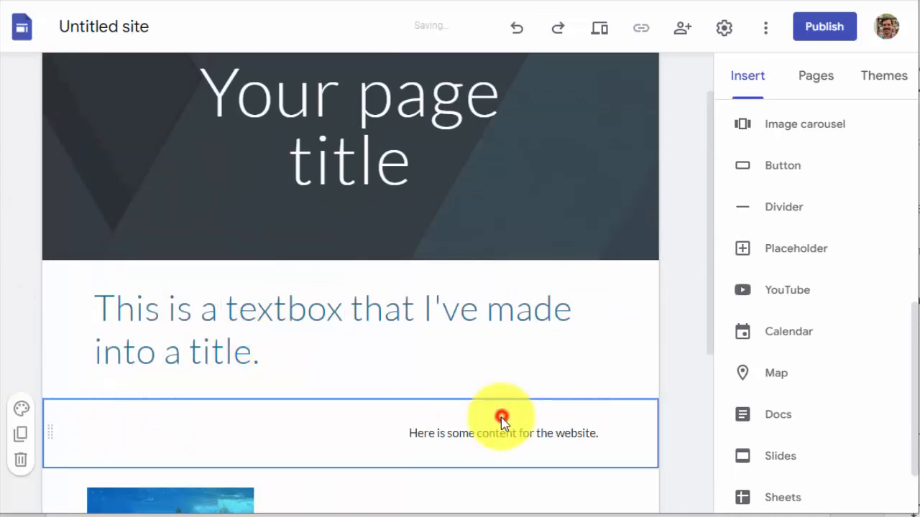
pyautogui.moveTo(507, 418); pyautogui.dragTo(595, 425)
pyautogui.scroll(-3, 503, 287)
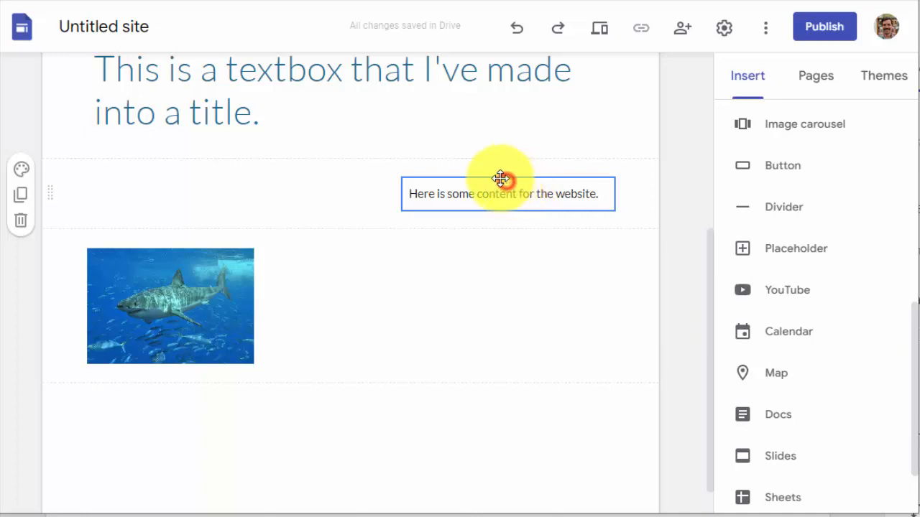
pyautogui.moveTo(501, 178); pyautogui.dragTo(191, 247)
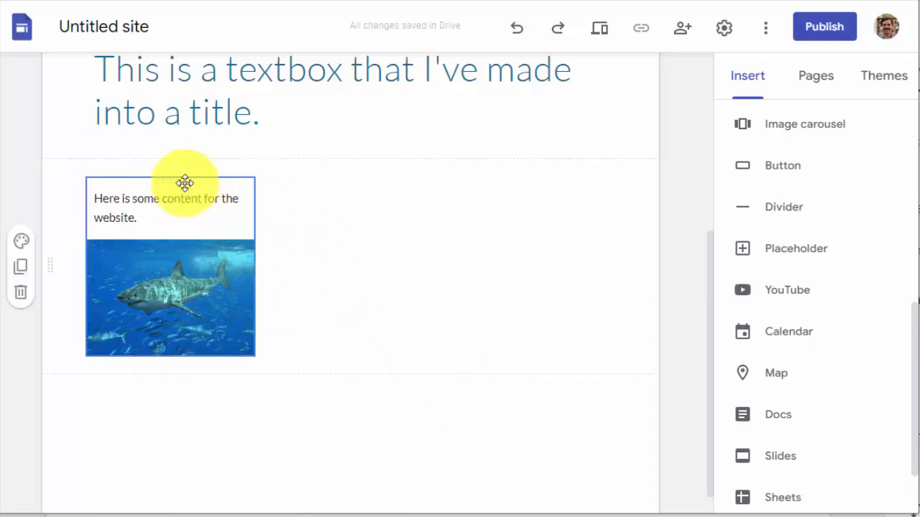
pyautogui.click(517, 32)
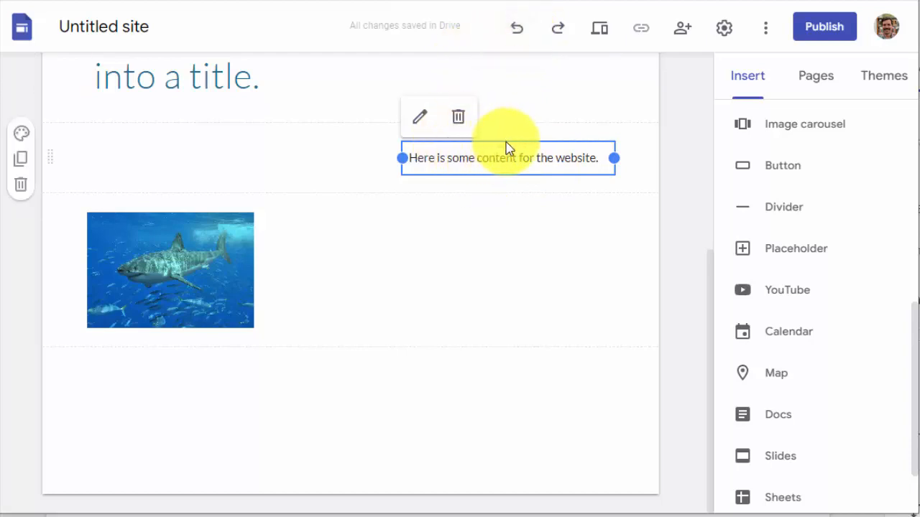
# Move the content text box to the middle of its section and center-align its text
pyautogui.moveTo(508, 144); pyautogui.dragTo(368, 158)
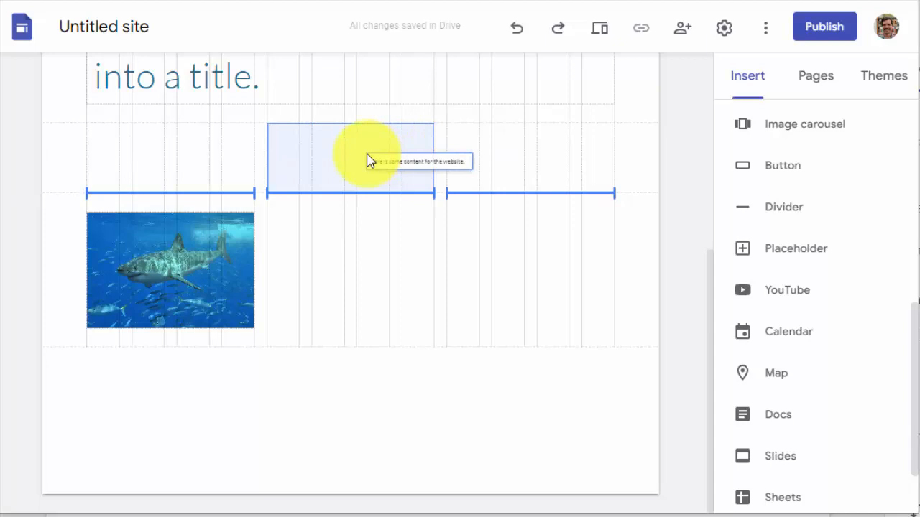
pyautogui.moveTo(364, 160)
pyautogui.mouseDown()
pyautogui.moveTo(340, 168)
pyautogui.moveTo(363, 169)
pyautogui.mouseUp()
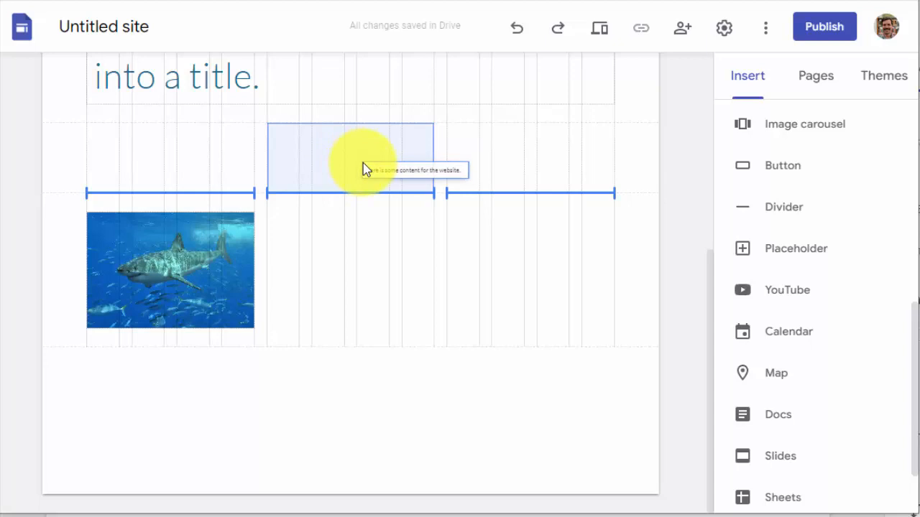
pyautogui.moveTo(351, 170); pyautogui.dragTo(345, 168)
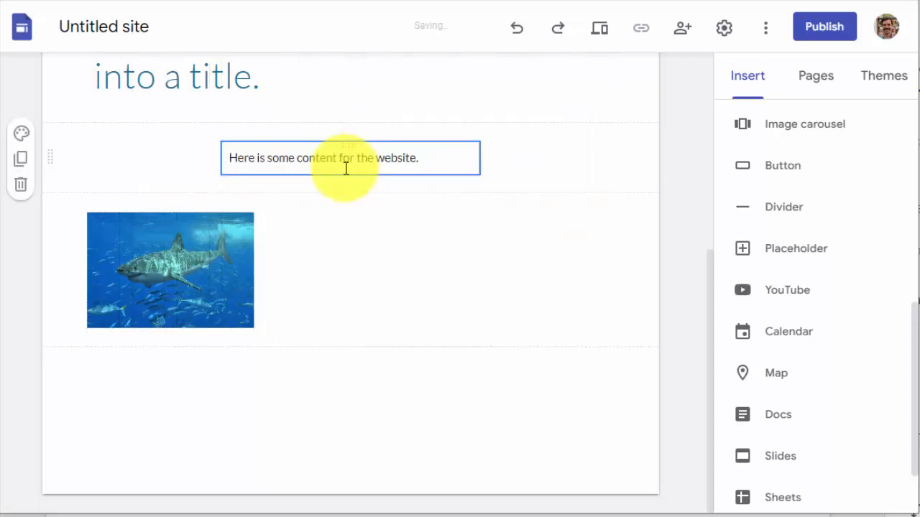
pyautogui.click(383, 158)
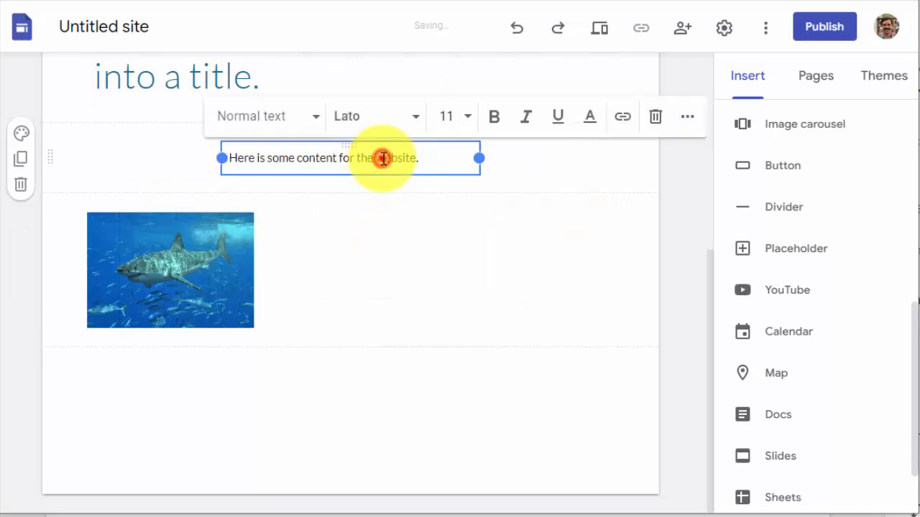
pyautogui.click(688, 122)
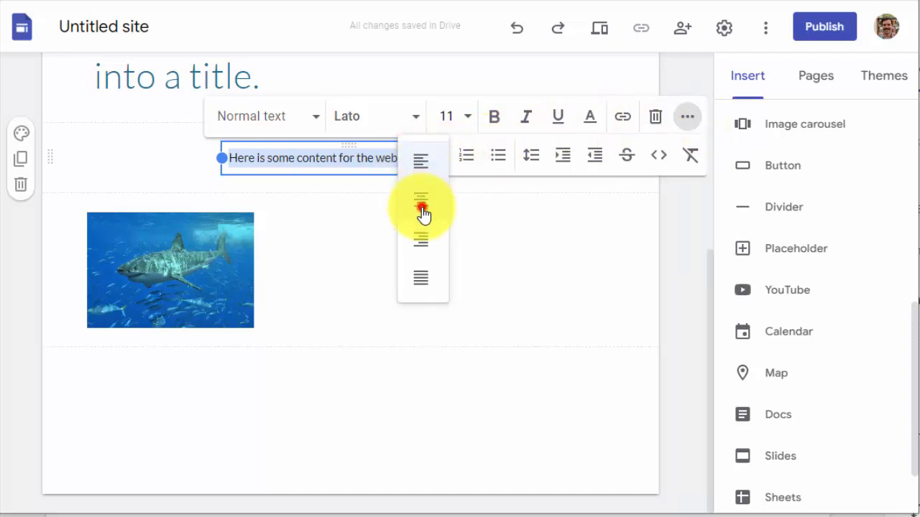
pyautogui.click(423, 209)
pyautogui.click(468, 277)
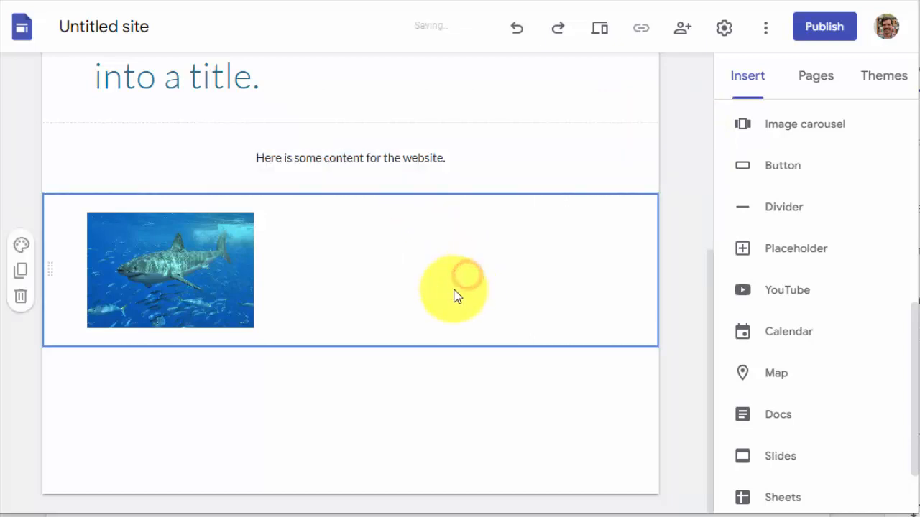
# Move the shark image to the middle of its section
pyautogui.click(162, 275)
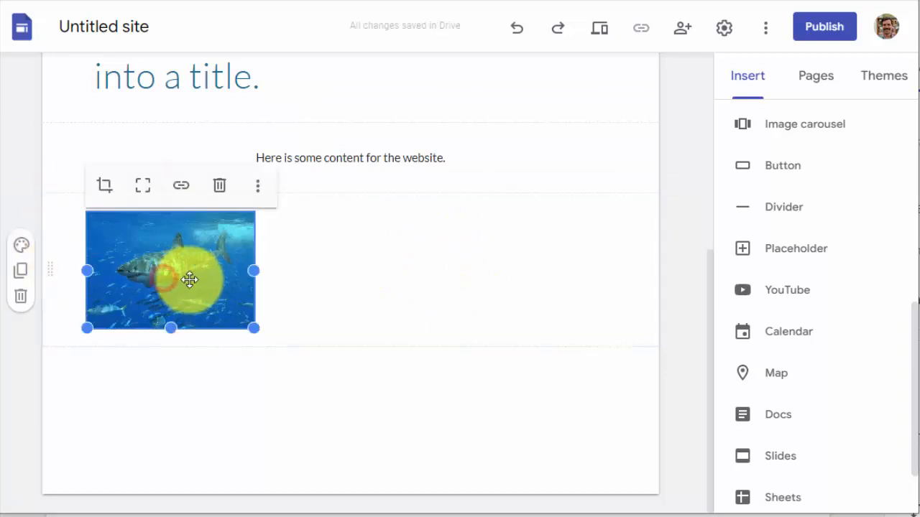
pyautogui.click(451, 280)
pyautogui.click(200, 267)
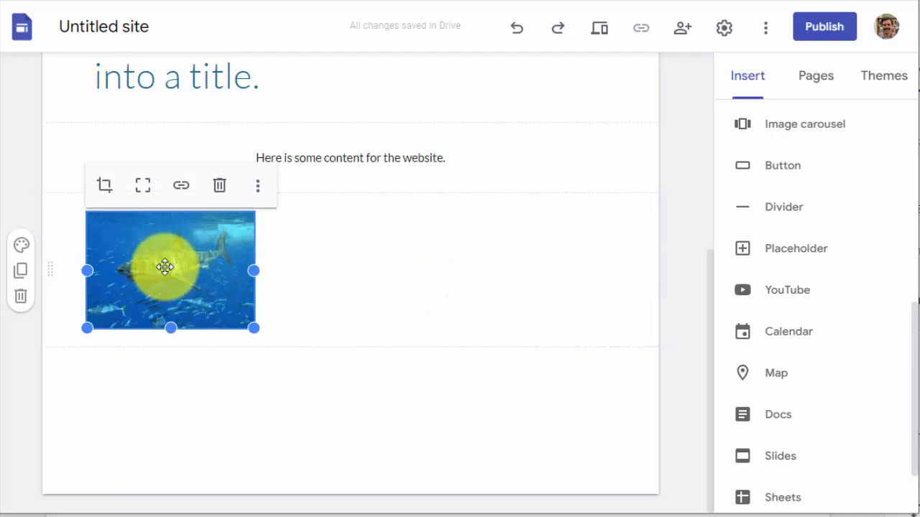
pyautogui.moveTo(165, 266); pyautogui.dragTo(351, 292)
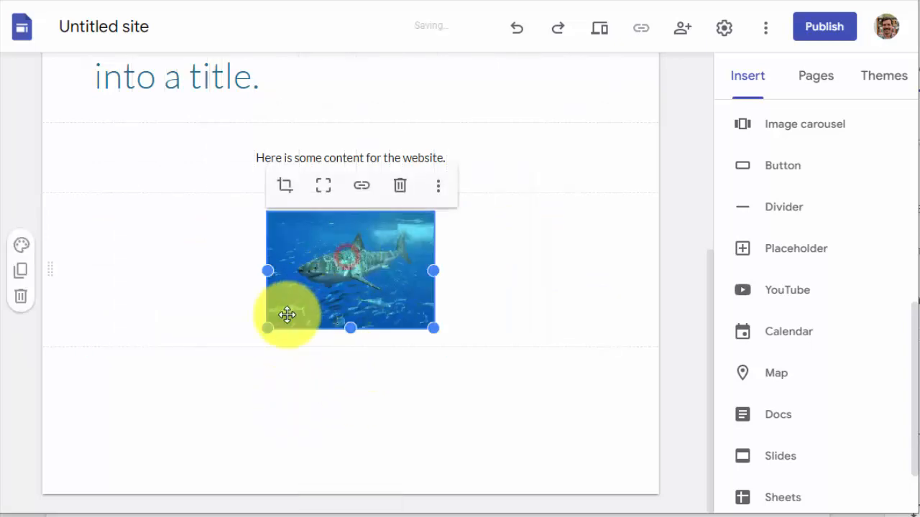
# Enlarge the shark image toward the left margin and place it directly beneath the content text in one shared section
pyautogui.moveTo(268, 329); pyautogui.dragTo(236, 359)
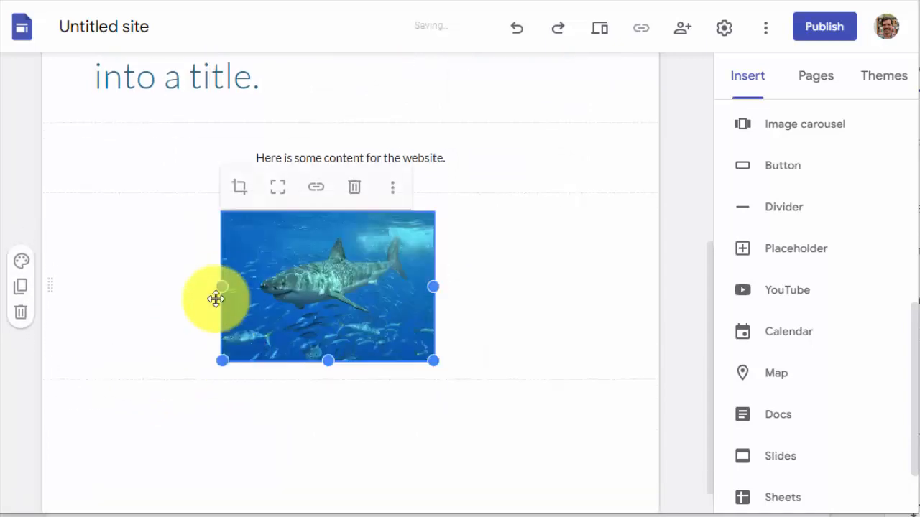
pyautogui.moveTo(217, 283); pyautogui.dragTo(87, 327)
pyautogui.moveTo(255, 299); pyautogui.dragTo(201, 198)
# Insert the content block with a single image beside a heading and body text, below the shark image's section
pyautogui.scroll(4, 355, 344)
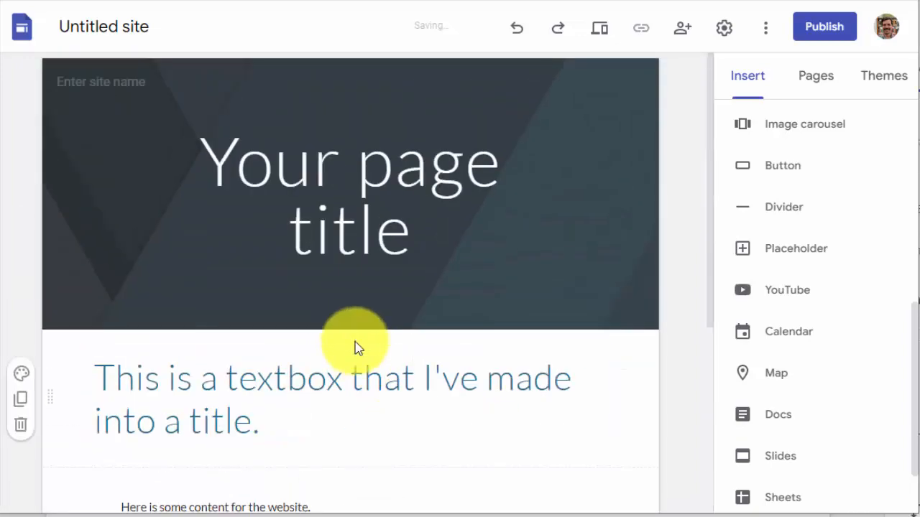
pyautogui.scroll(-2, 363, 356)
pyautogui.scroll(-2, 363, 356)
pyautogui.scroll(5, 783, 380)
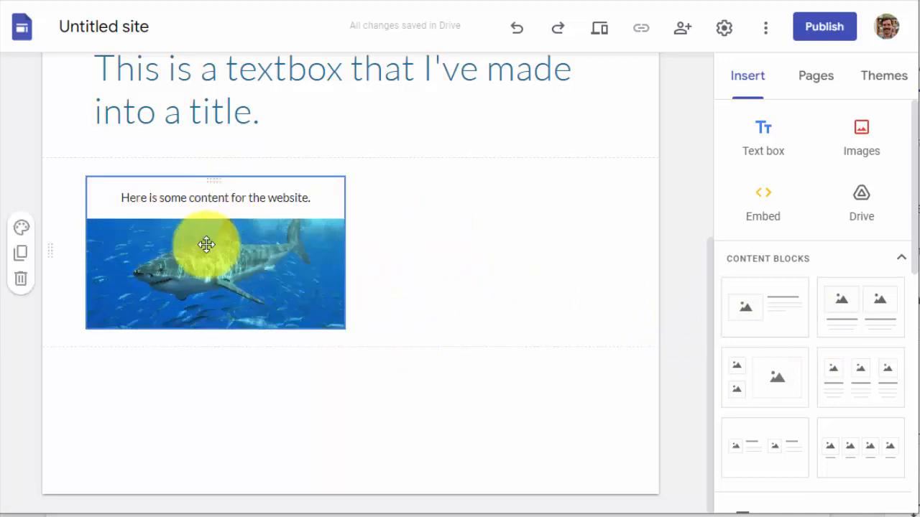
pyautogui.click(778, 311)
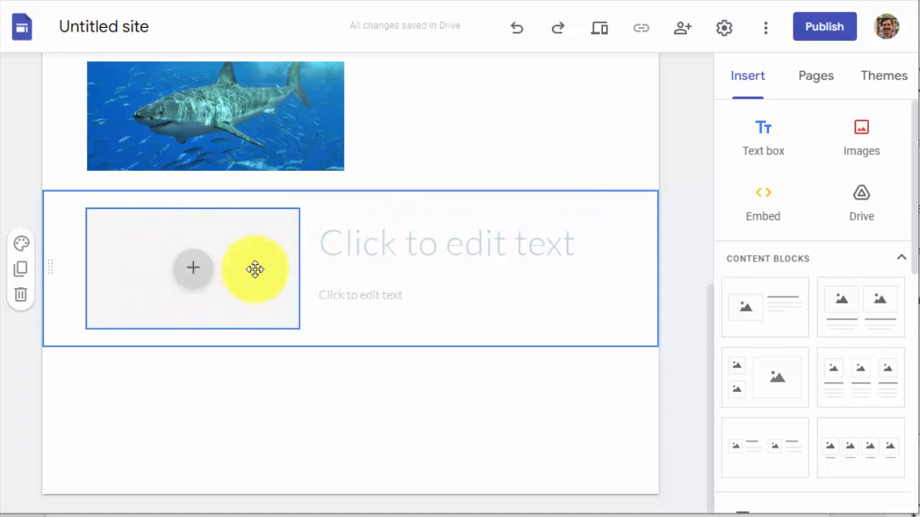
# Fill the new block's image placeholder with the third photo from a Google image search for "shark"
pyautogui.click(189, 273)
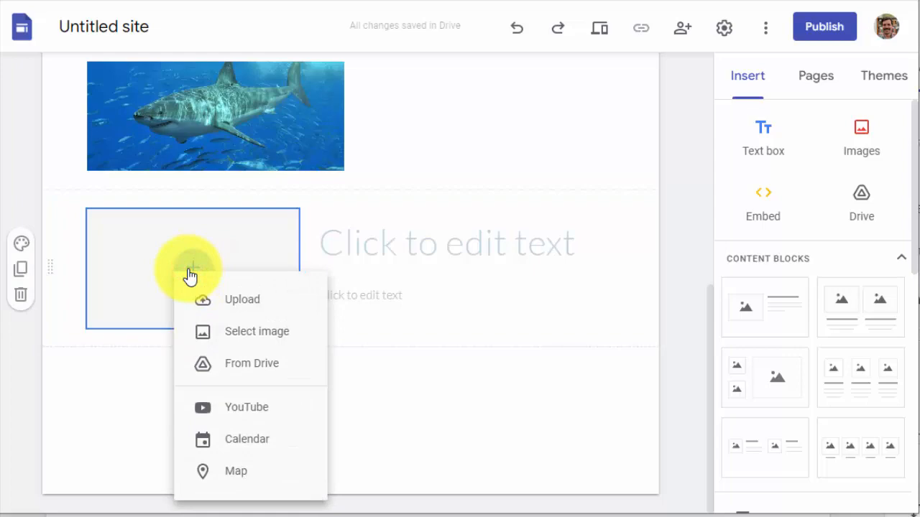
pyautogui.click(241, 332)
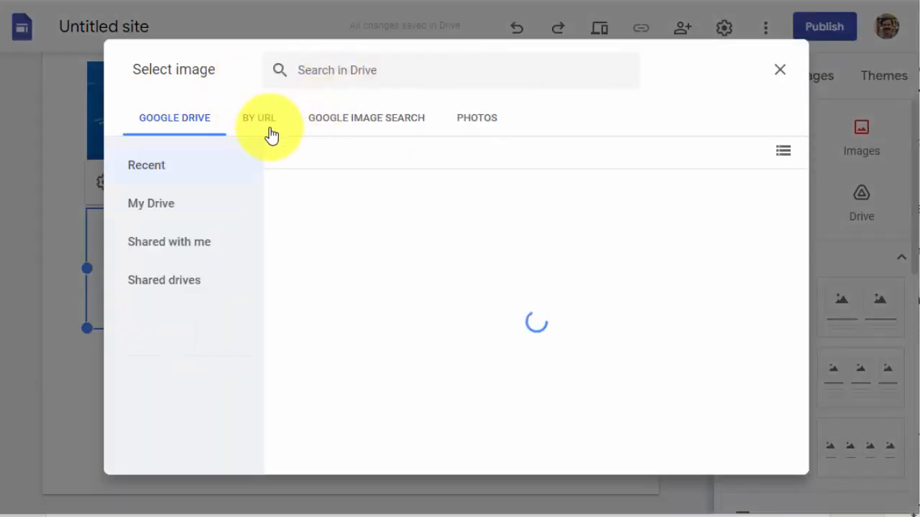
pyautogui.click(280, 127)
pyautogui.click(396, 113)
pyautogui.click(404, 62)
pyautogui.write('shark')
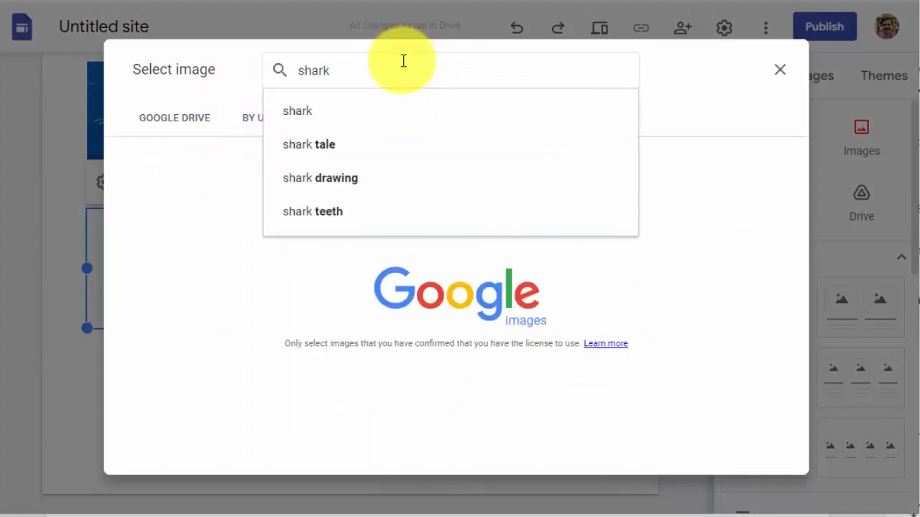
pyautogui.press('Return')
pyautogui.click(473, 120)
pyautogui.click(503, 191)
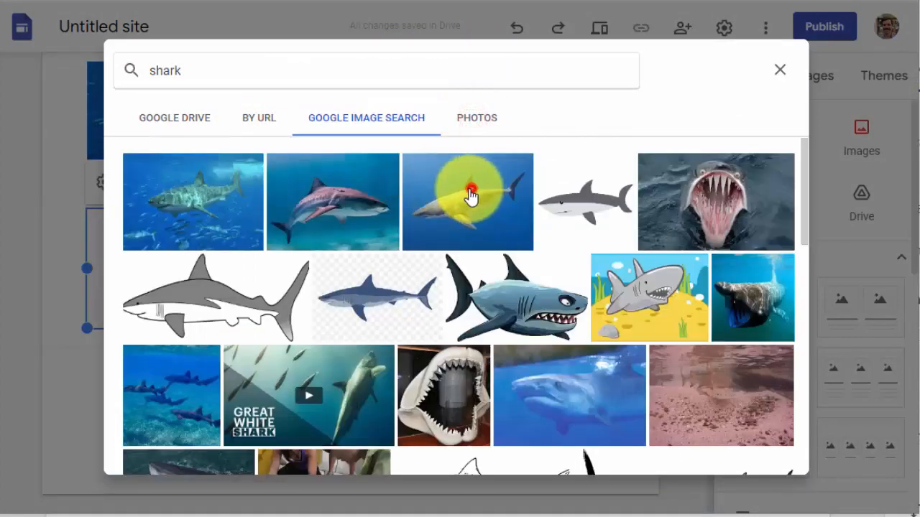
pyautogui.click(766, 453)
# Set the block's heading to "This is another shark" and its body text to "He's hungry!"
pyautogui.click(431, 242)
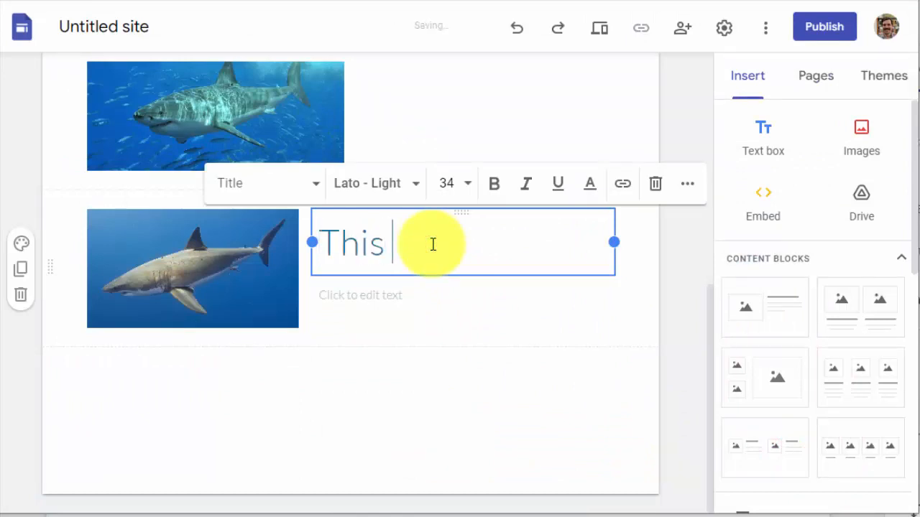
pyautogui.write('shark')
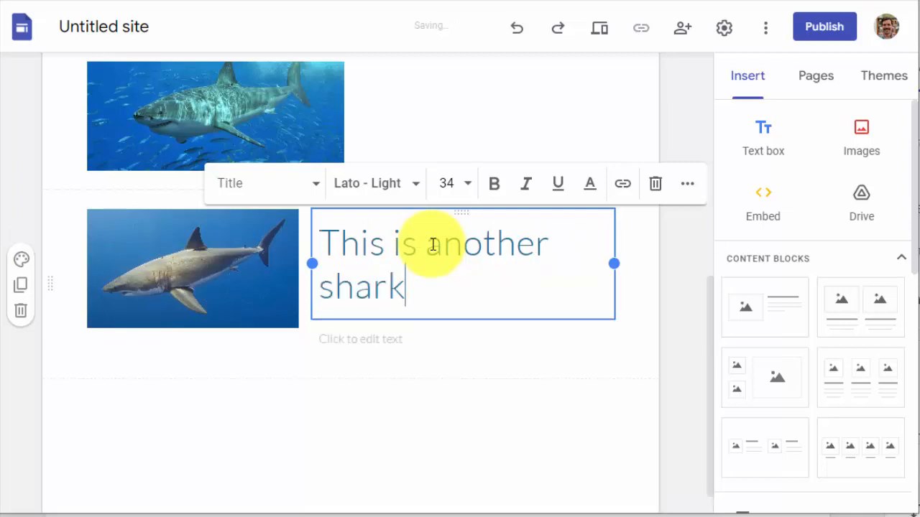
pyautogui.click(369, 338)
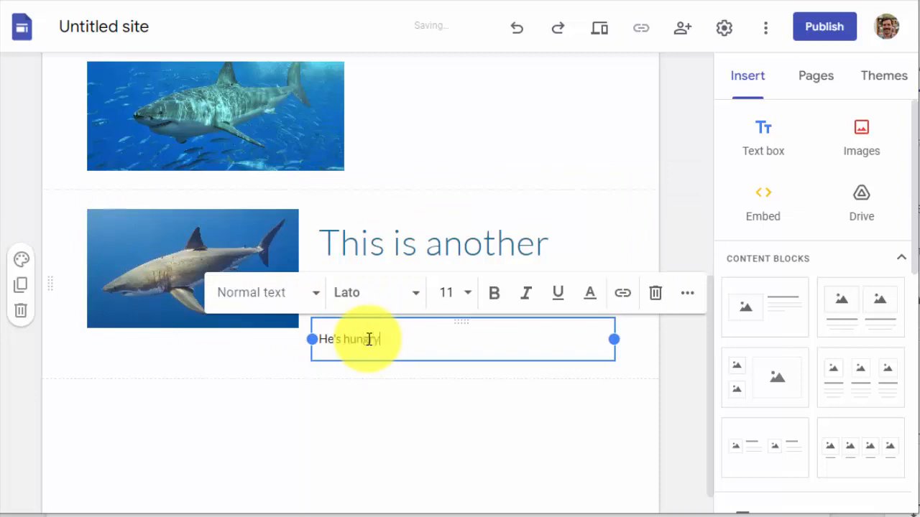
pyautogui.click(410, 440)
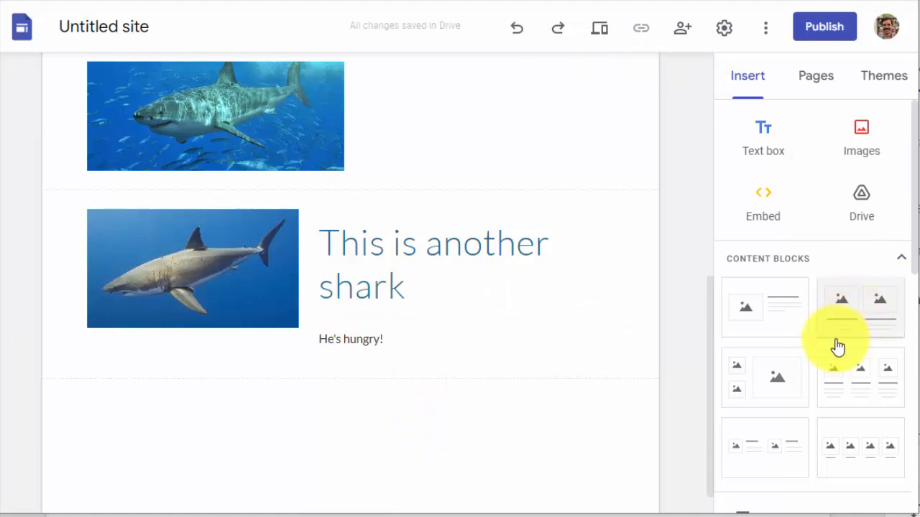
pyautogui.scroll(-1, 838, 347)
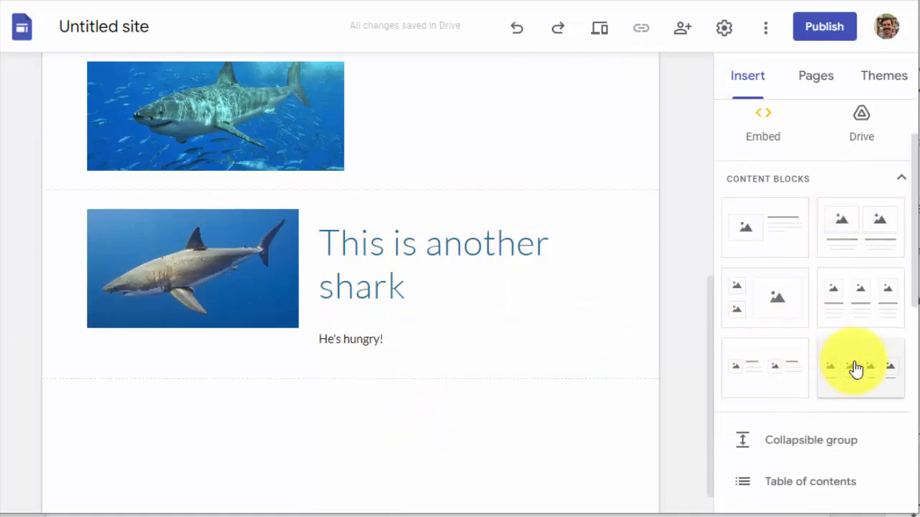
pyautogui.moveTo(871, 366); pyautogui.dragTo(300, 395)
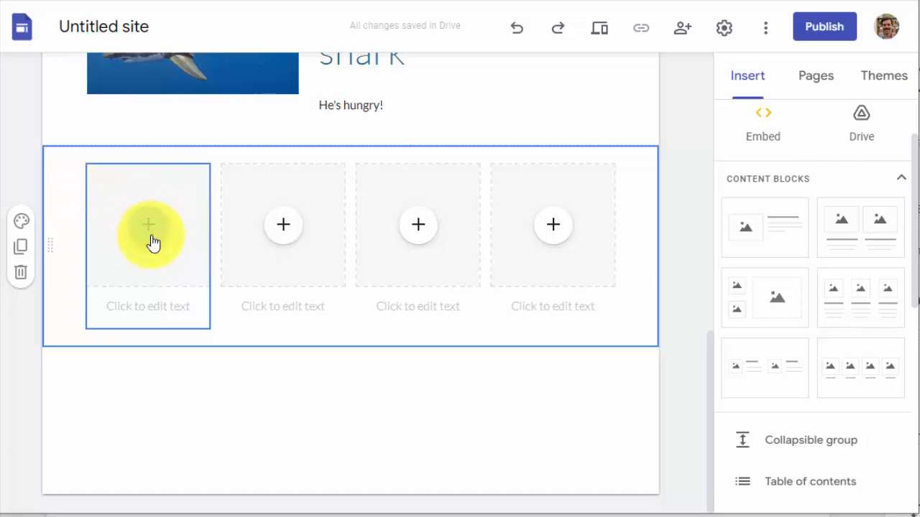
pyautogui.click(149, 236)
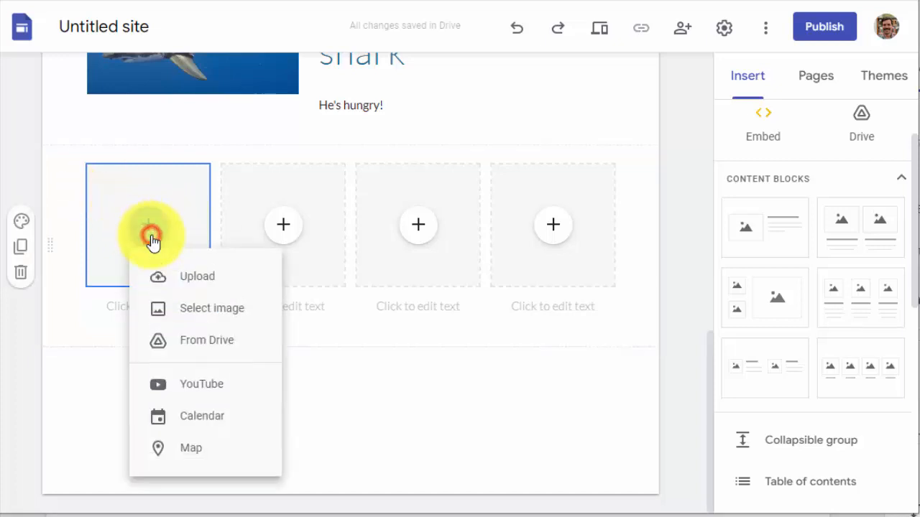
pyautogui.click(205, 341)
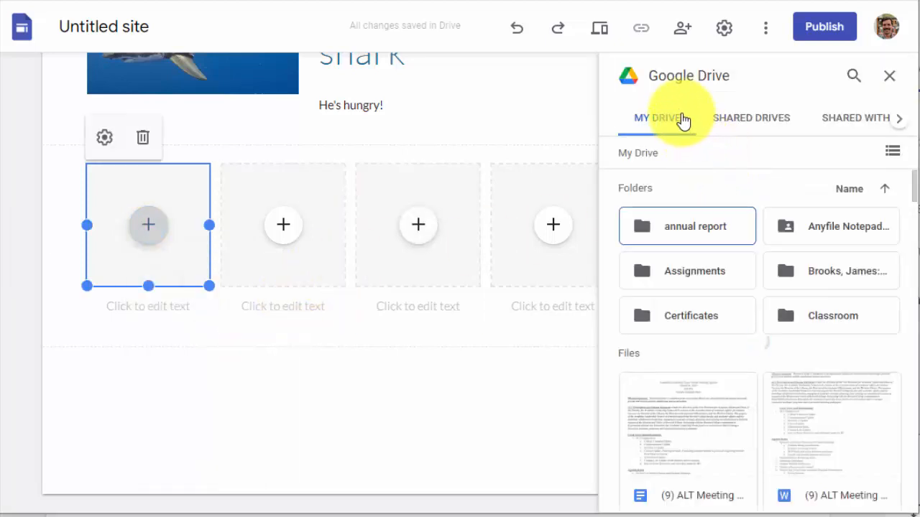
pyautogui.scroll(-9, 764, 306)
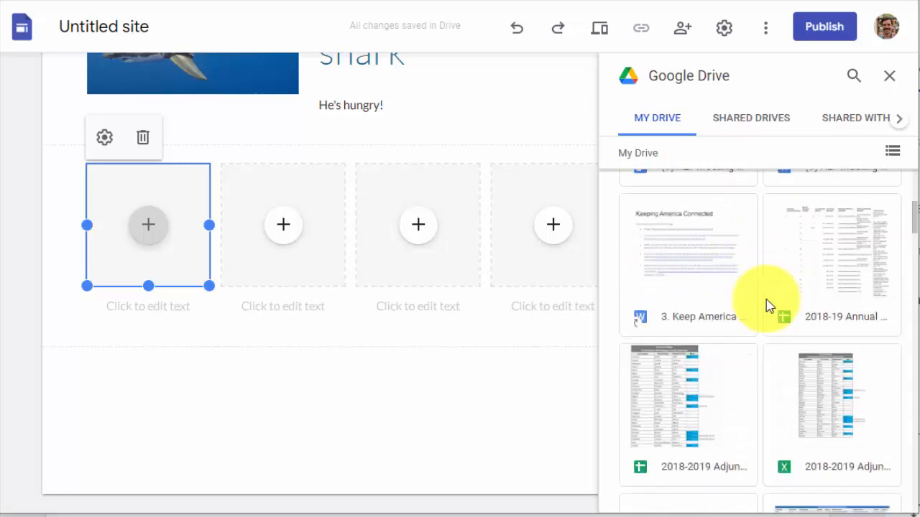
pyautogui.scroll(-3, 745, 290)
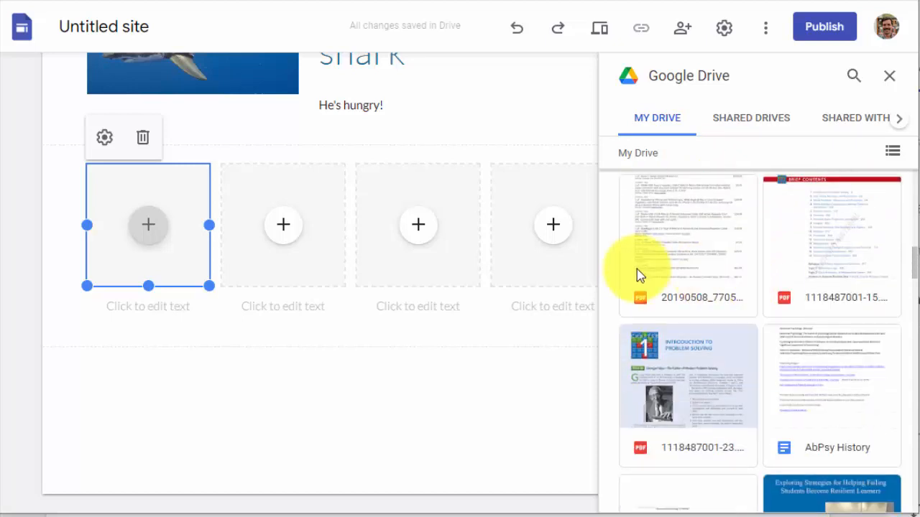
pyautogui.click(697, 371)
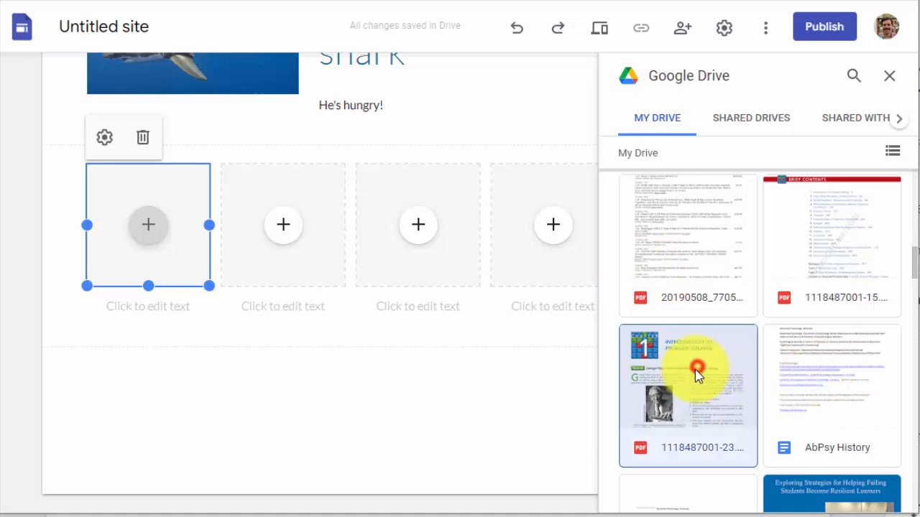
pyautogui.click(889, 495)
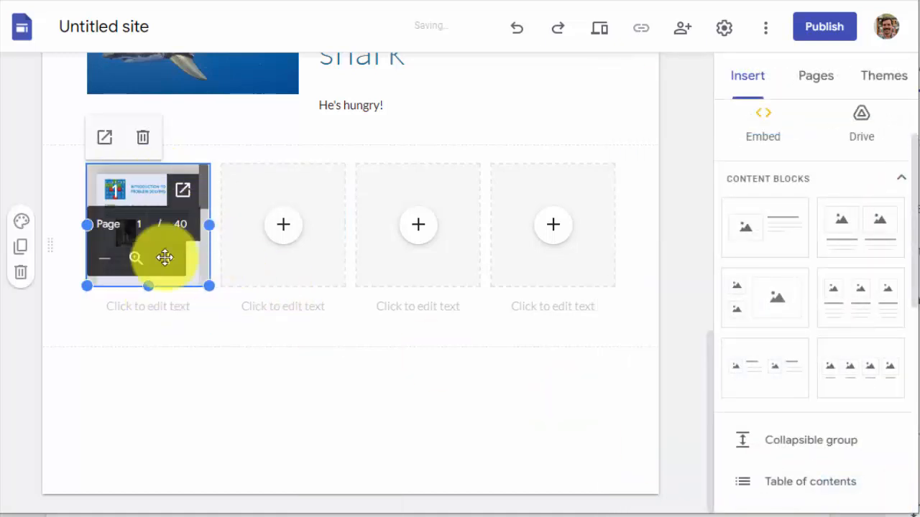
# Caption the embedded PDF "Document Title" and delete the fourth image placeholder with its caption from the block
pyautogui.click(465, 422)
pyautogui.click(184, 312)
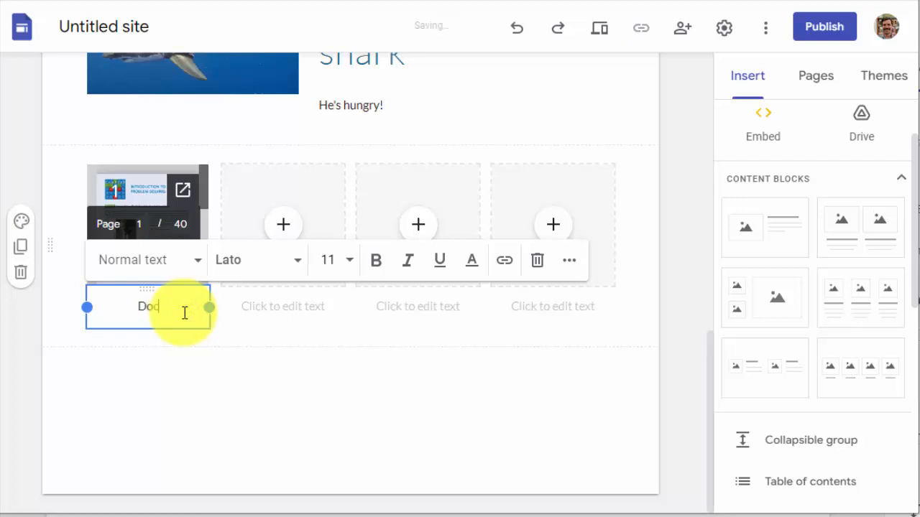
pyautogui.write('Document Title')
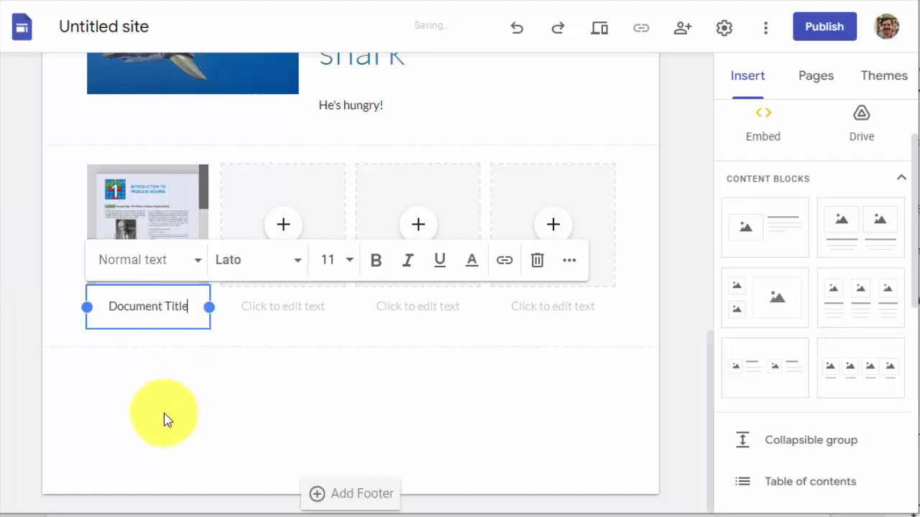
pyautogui.click(200, 388)
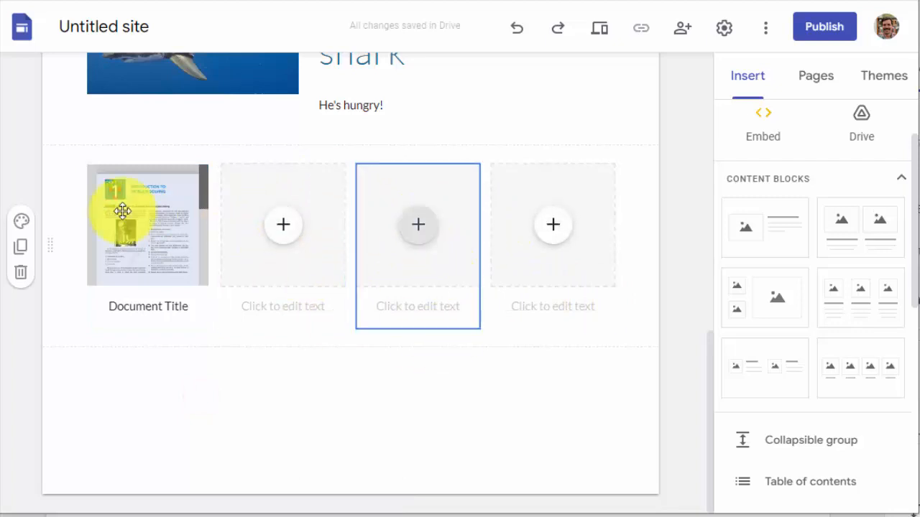
pyautogui.click(578, 289)
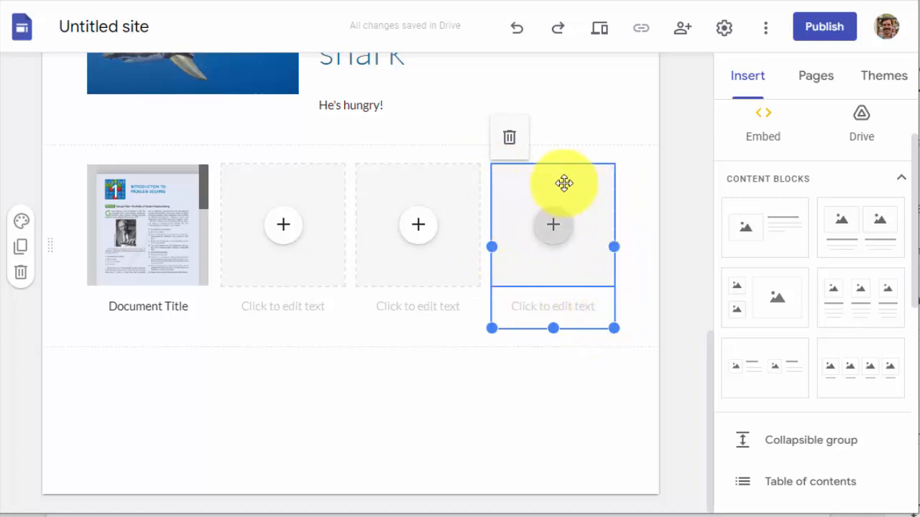
pyautogui.click(510, 139)
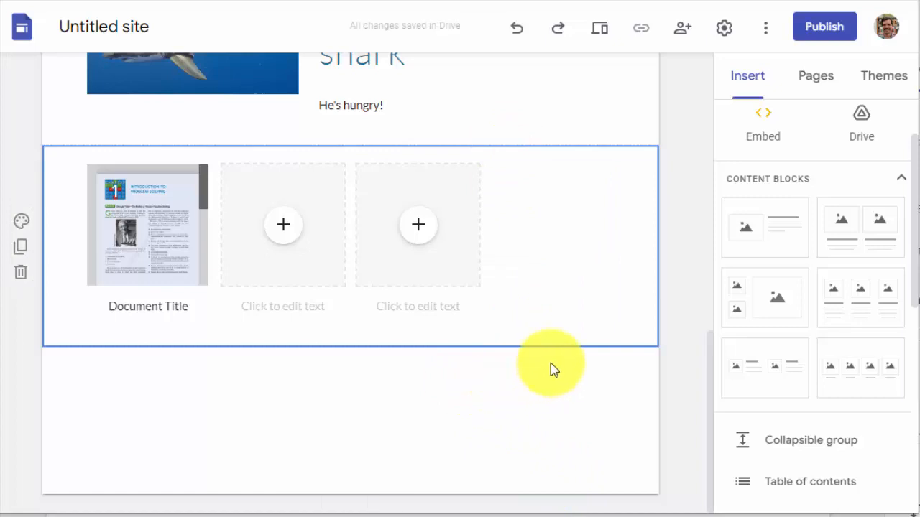
# Insert a button named "Click here" that links to Google
pyautogui.scroll(-2, 762, 288)
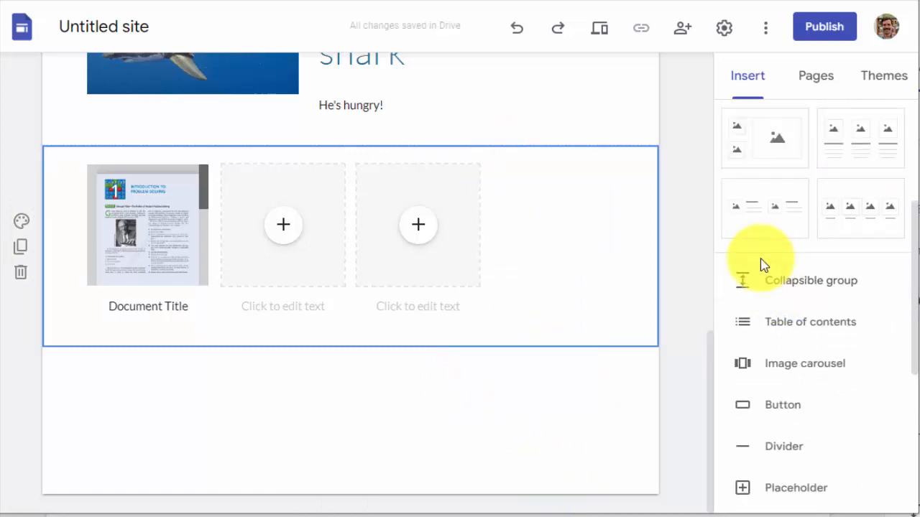
pyautogui.scroll(-1, 769, 302)
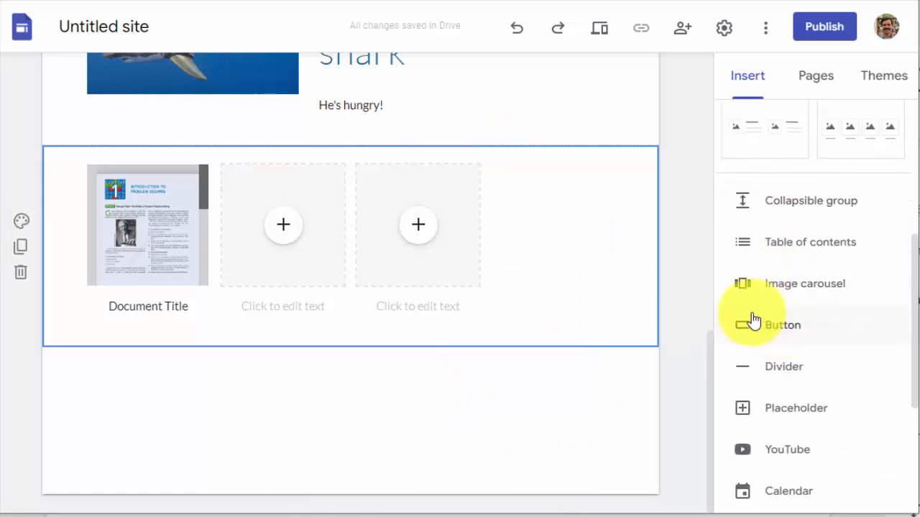
pyautogui.click(778, 331)
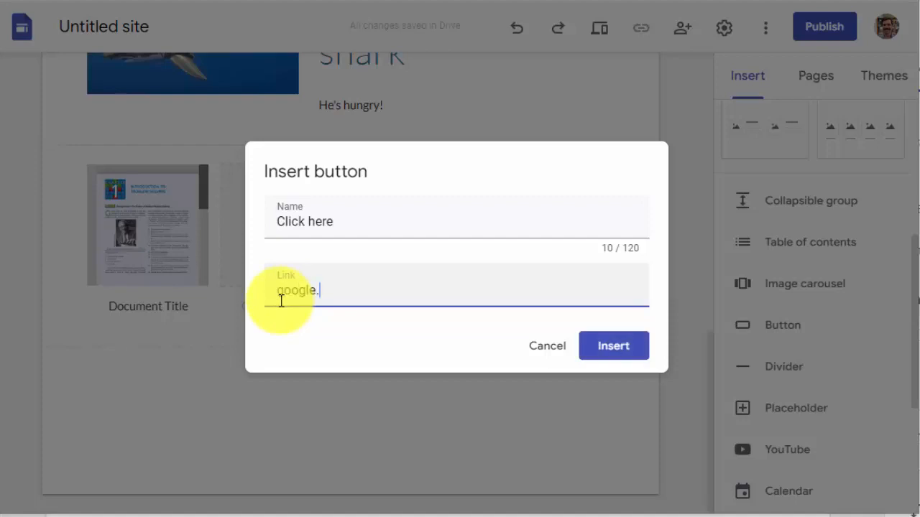
pyautogui.click(629, 353)
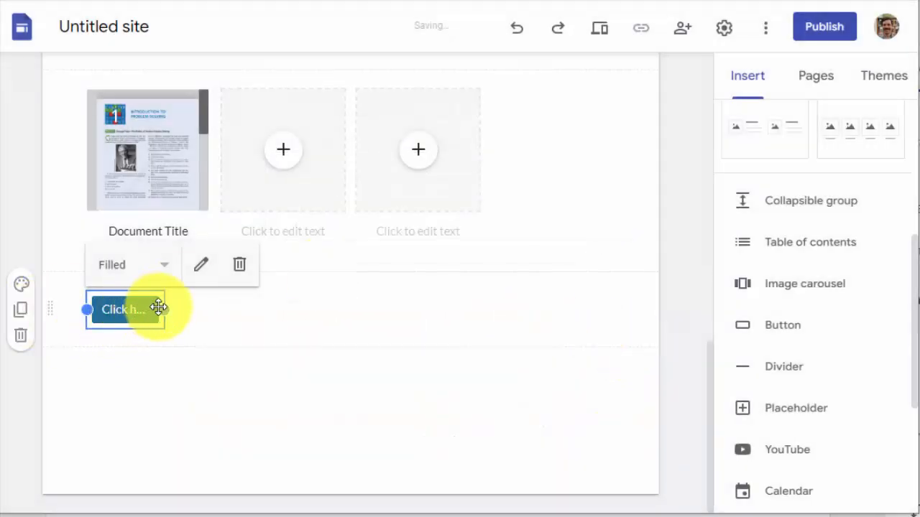
# Widen the "Click here" button and move it beside the content text above the first shark image
pyautogui.moveTo(163, 309); pyautogui.dragTo(316, 294)
pyautogui.moveTo(220, 312); pyautogui.dragTo(443, 402)
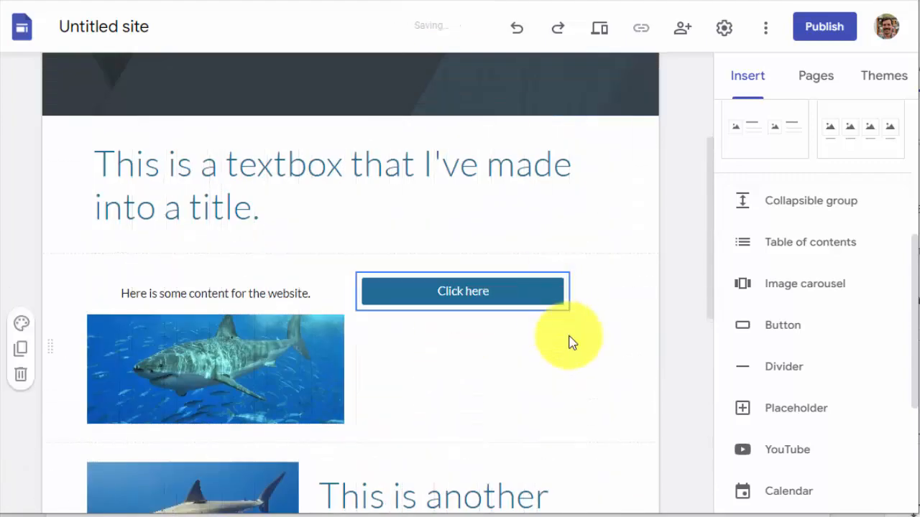
# Insert a divider between the first shark image's section and the "This is another shark" section
pyautogui.scroll(-7, 441, 384)
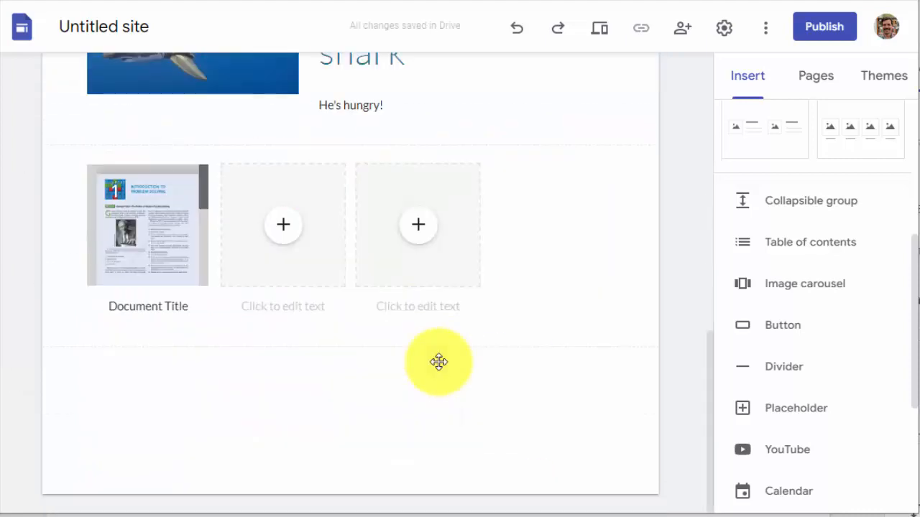
pyautogui.scroll(3, 432, 367)
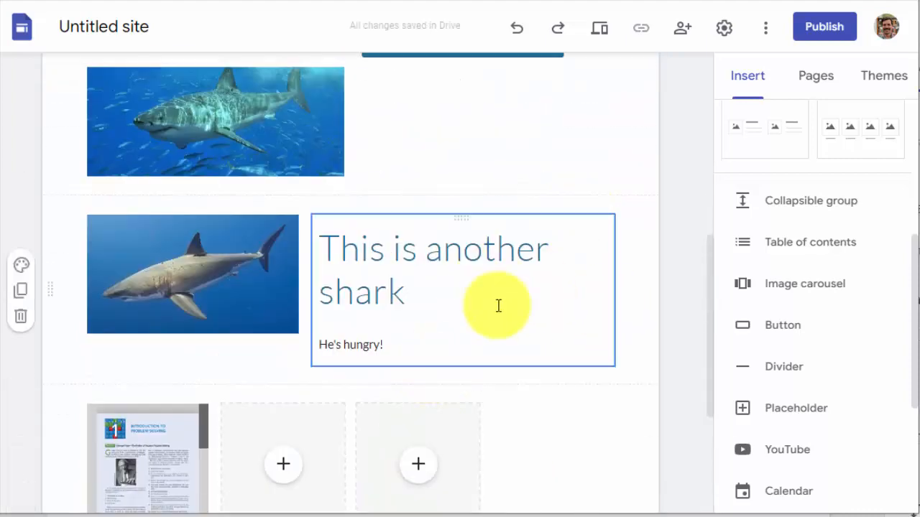
pyautogui.scroll(-3, 801, 352)
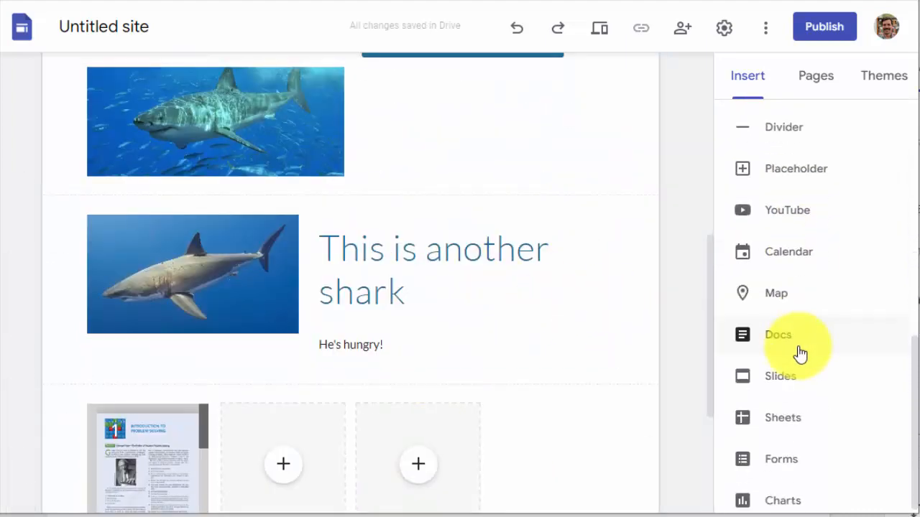
pyautogui.scroll(1, 807, 403)
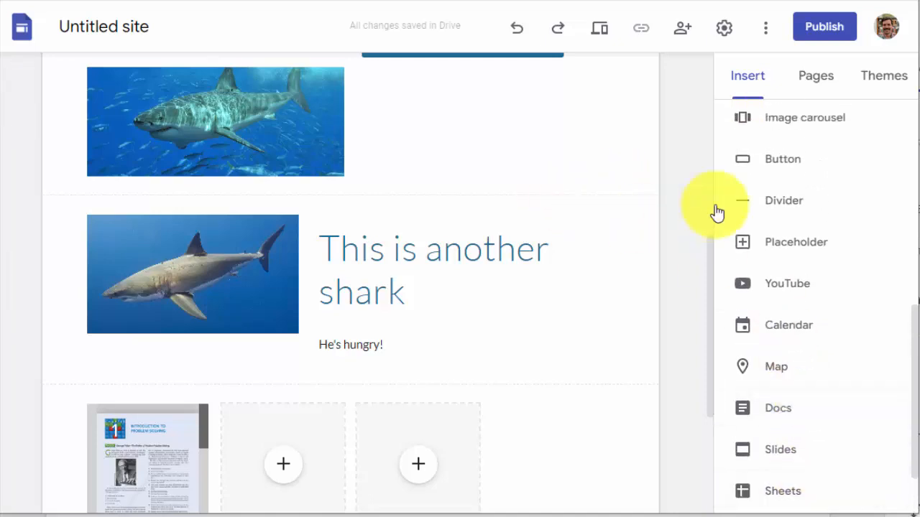
pyautogui.click(628, 187)
pyautogui.scroll(3, 462, 222)
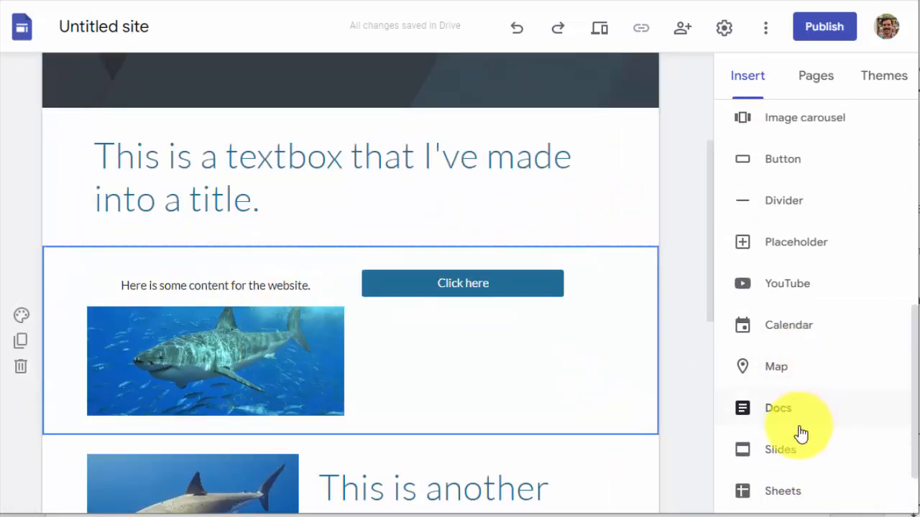
pyautogui.scroll(-1, 807, 388)
pyautogui.scroll(1, 796, 355)
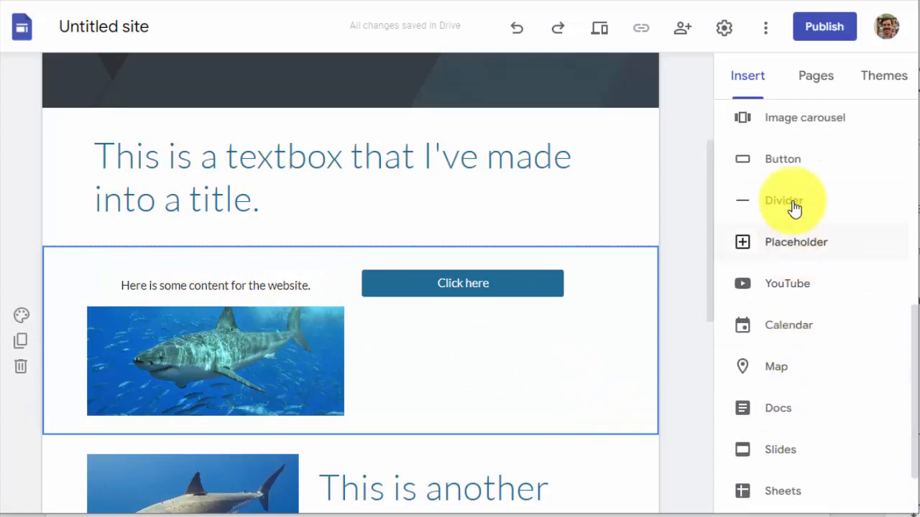
pyautogui.click(792, 203)
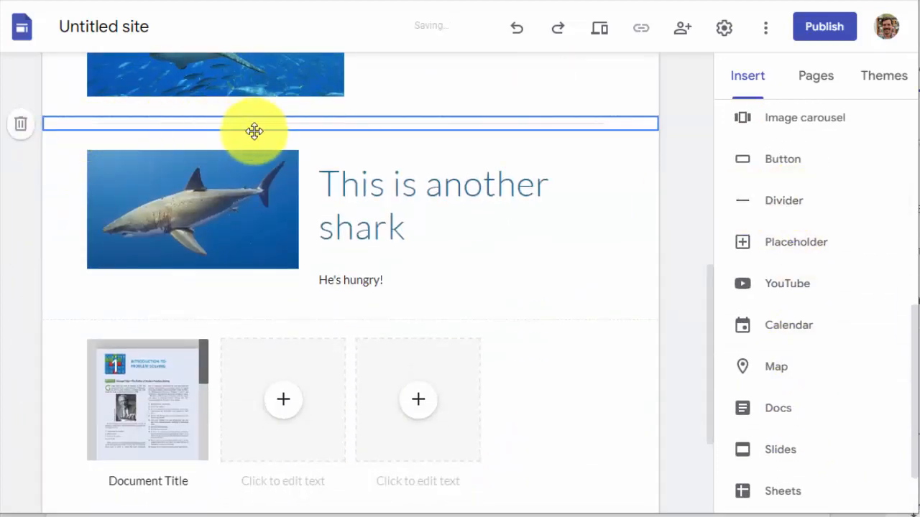
pyautogui.scroll(3, 440, 309)
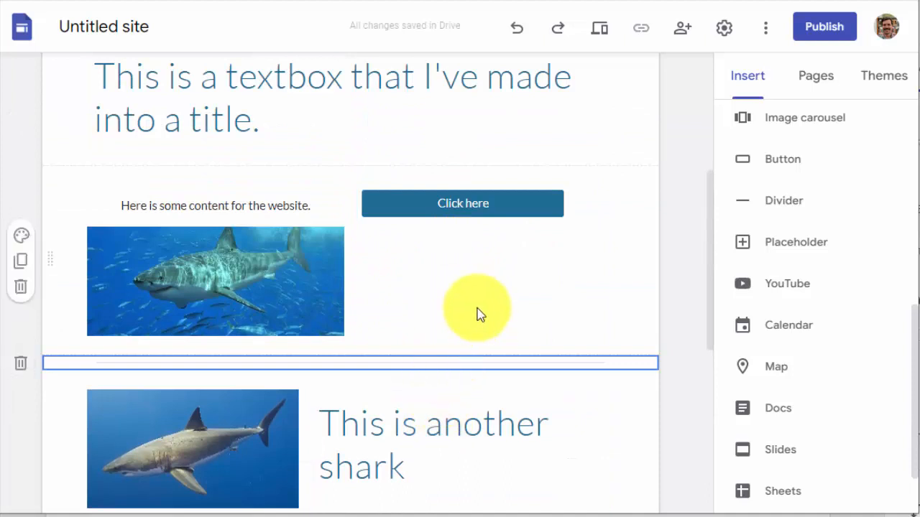
pyautogui.click(479, 286)
pyautogui.click(641, 422)
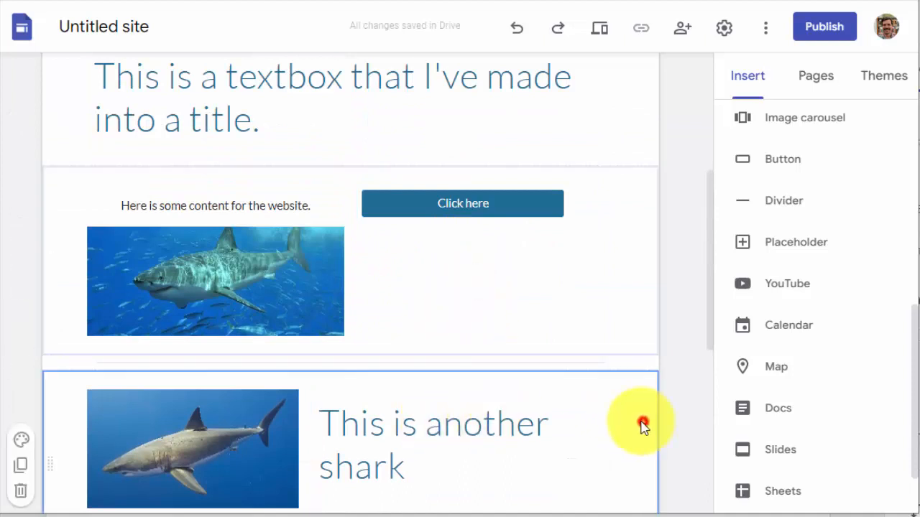
# Move the divider down the page toward the bottom of the embedded document's section
pyautogui.click(137, 363)
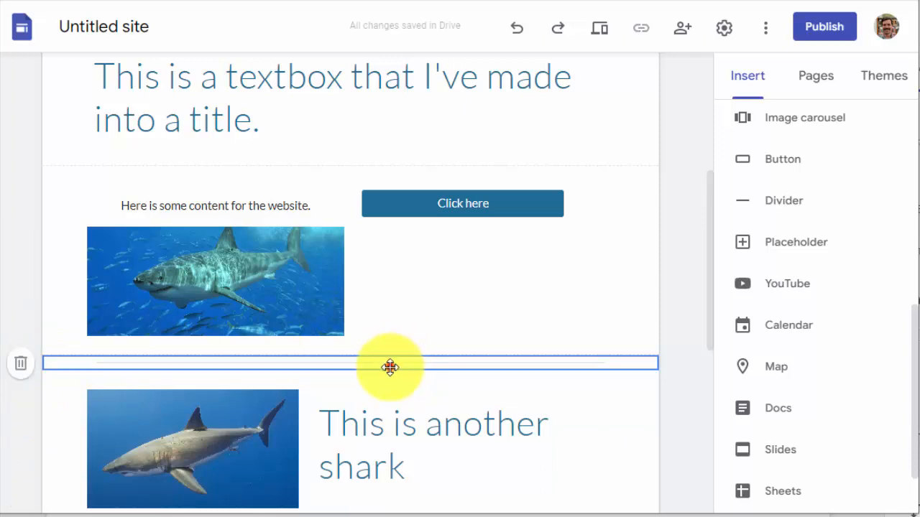
pyautogui.scroll(-3, 402, 417)
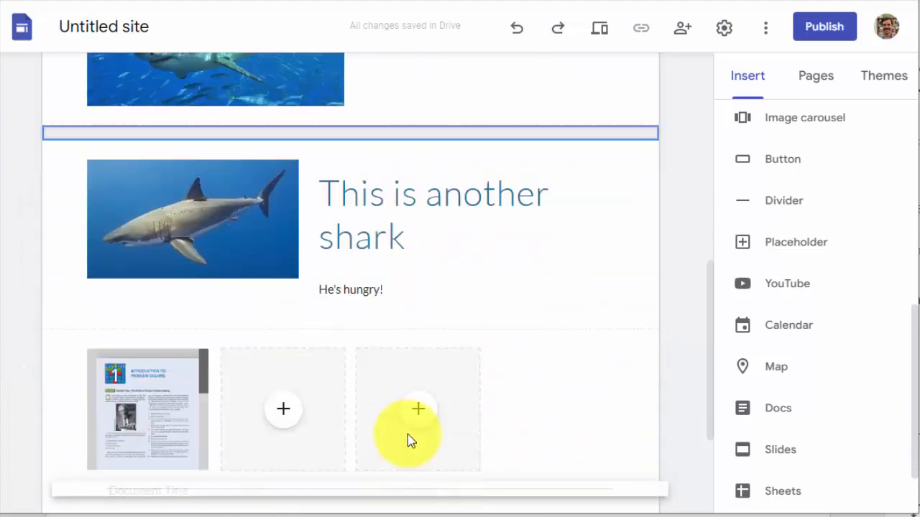